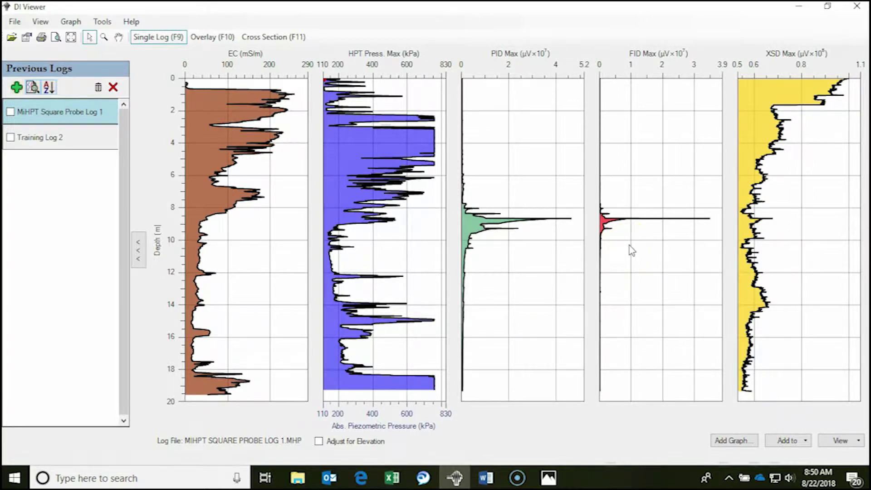
# - Set the upper limits of the PID Max and FID Max graph scales to 5 each
pyautogui.moveTo(464, 113)
pyautogui.click(584, 65)
pyautogui.write('5')
pyautogui.press('Return')
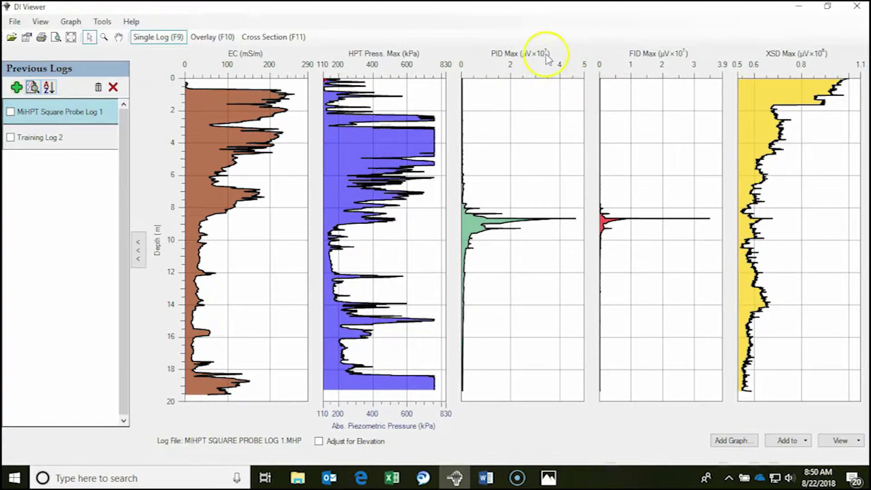
pyautogui.click(722, 65)
pyautogui.write('5')
pyautogui.press('Return')
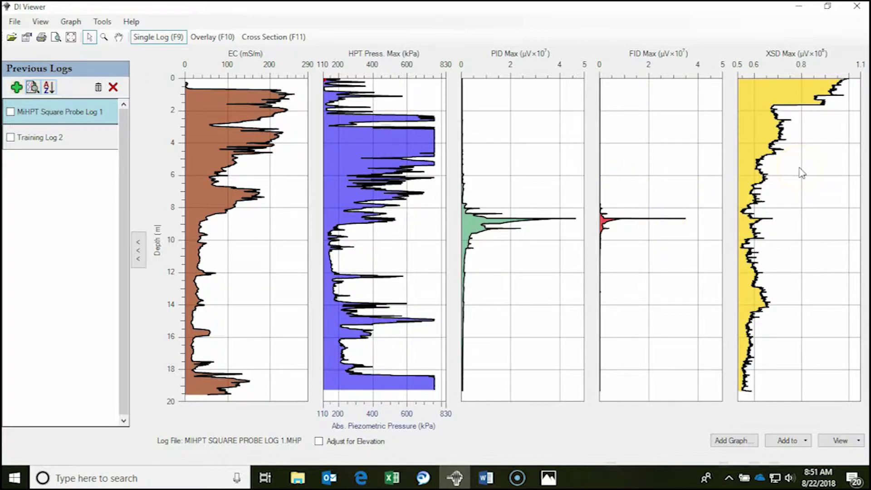
# - Set the XSD Max graph scale to start at 0 and its upper limit to 10
pyautogui.doubleClick(738, 65)
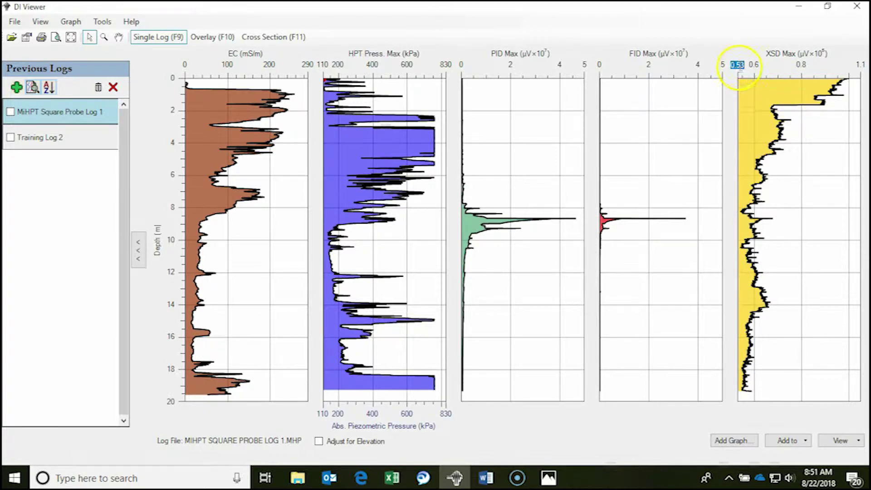
pyautogui.write('0')
pyautogui.click(782, 233)
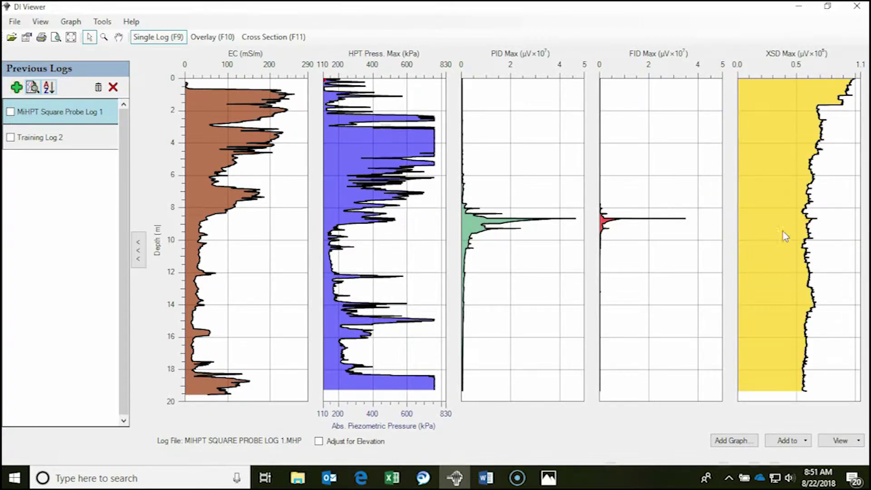
pyautogui.doubleClick(860, 65)
pyautogui.write('10')
pyautogui.press('Return')
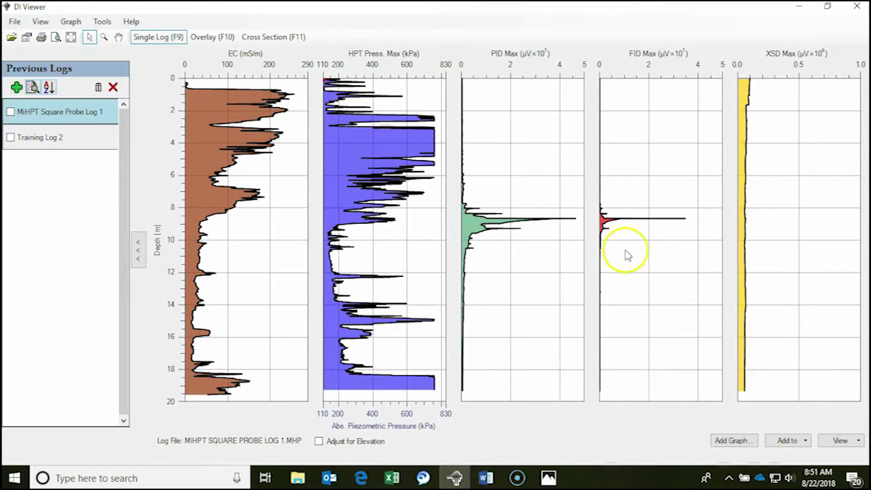
pyautogui.click(800, 162)
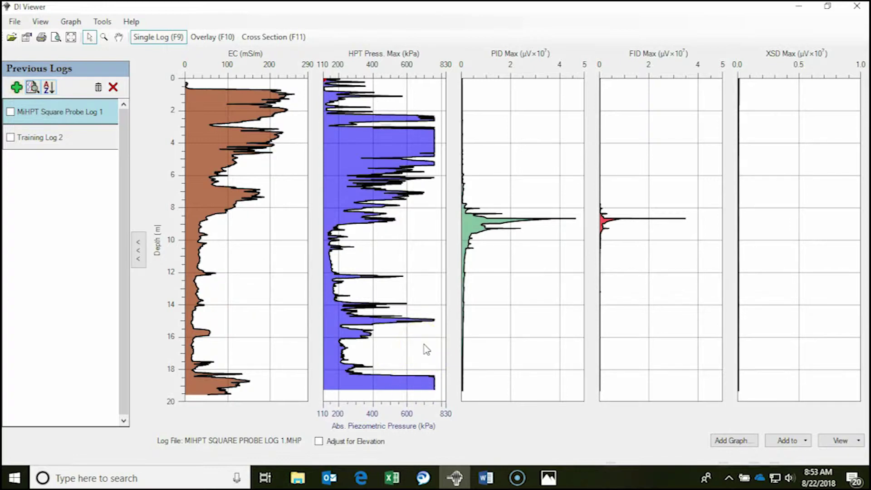
# - Open the response tests for the MiHPT Square Probe Log 1 and display the PID detector
pyautogui.click(833, 446)
pyautogui.click(829, 413)
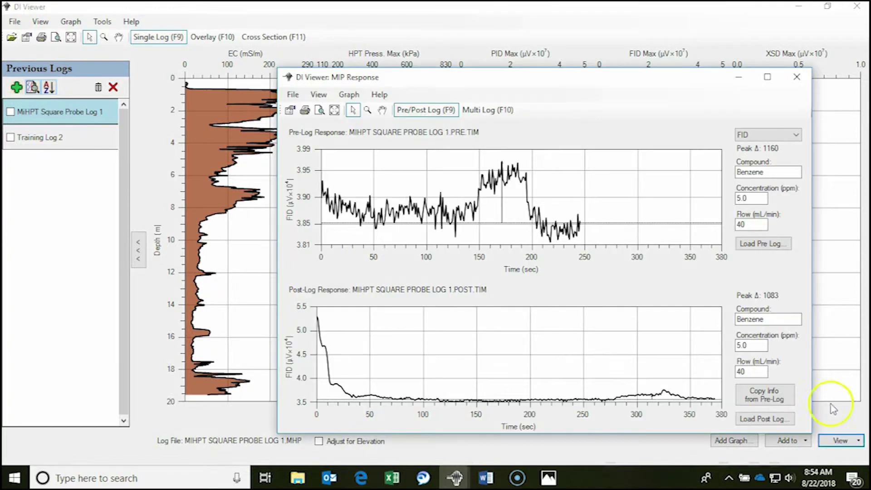
pyautogui.click(761, 139)
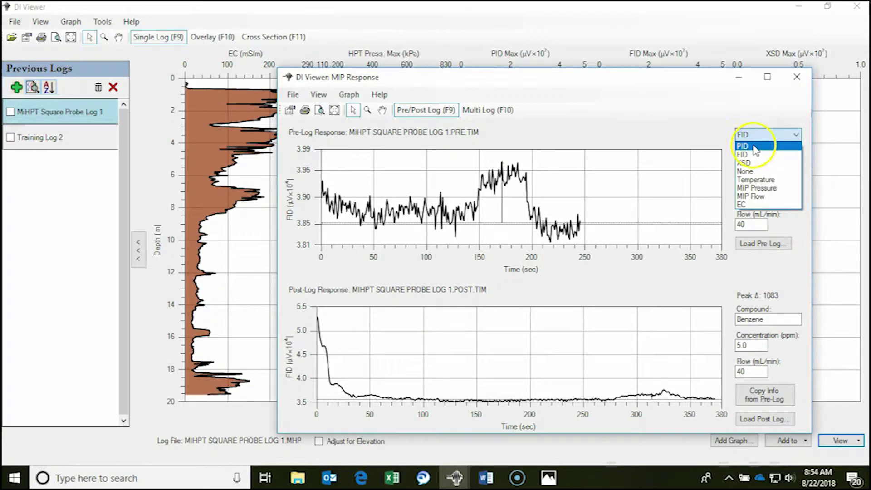
pyautogui.click(748, 159)
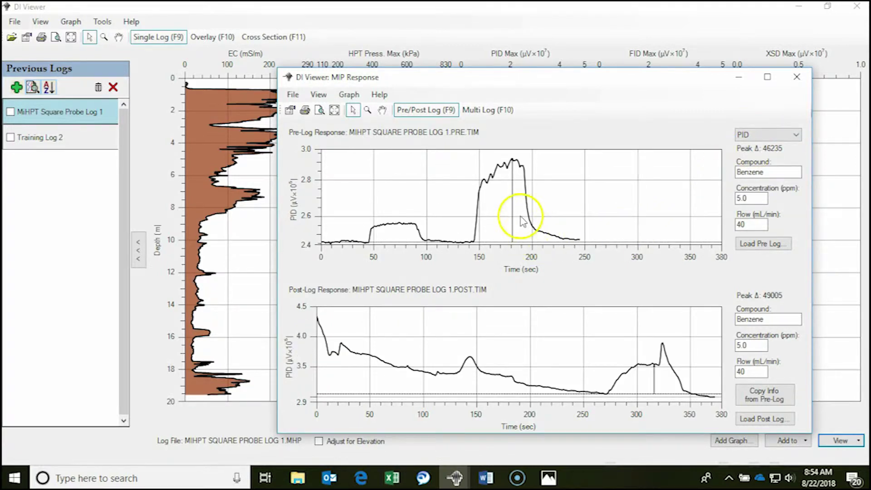
# - On the pre-log PID response, set the baseline at about 134 s, just before the main rise, and the peak at about 185 s
pyautogui.moveTo(460, 247)
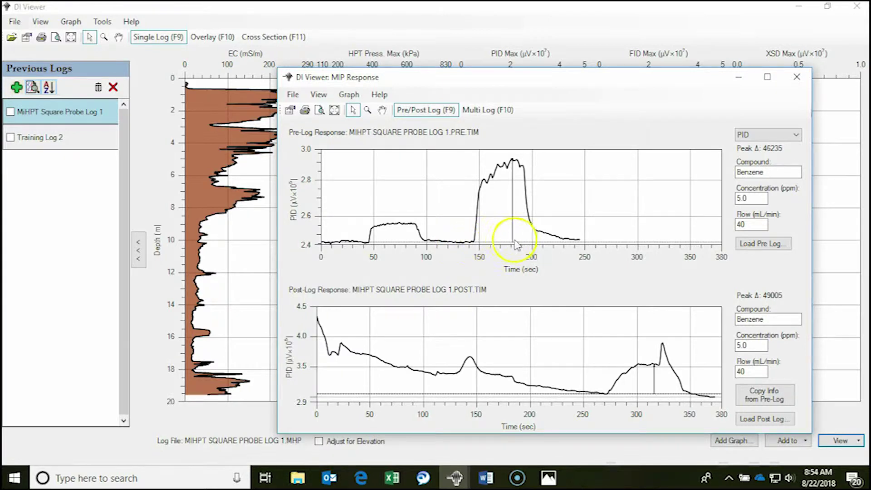
pyautogui.moveTo(465, 249)
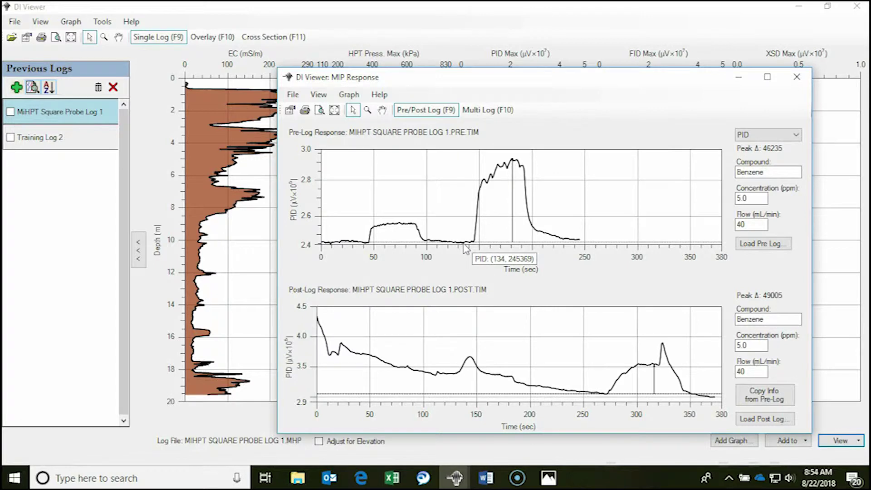
pyautogui.rightClick(464, 247)
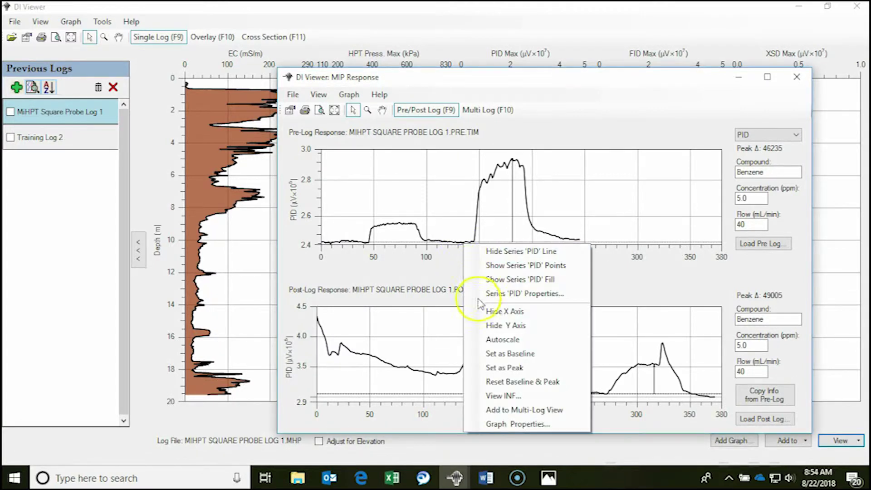
pyautogui.click(495, 355)
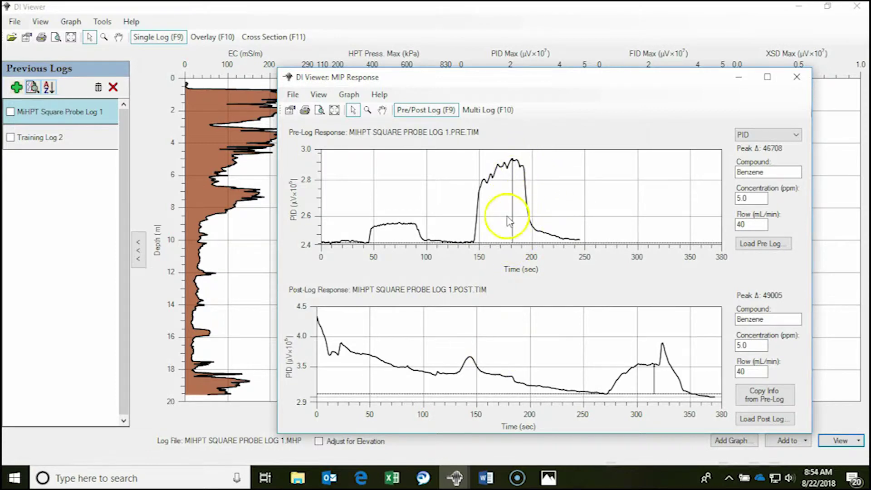
pyautogui.moveTo(510, 166)
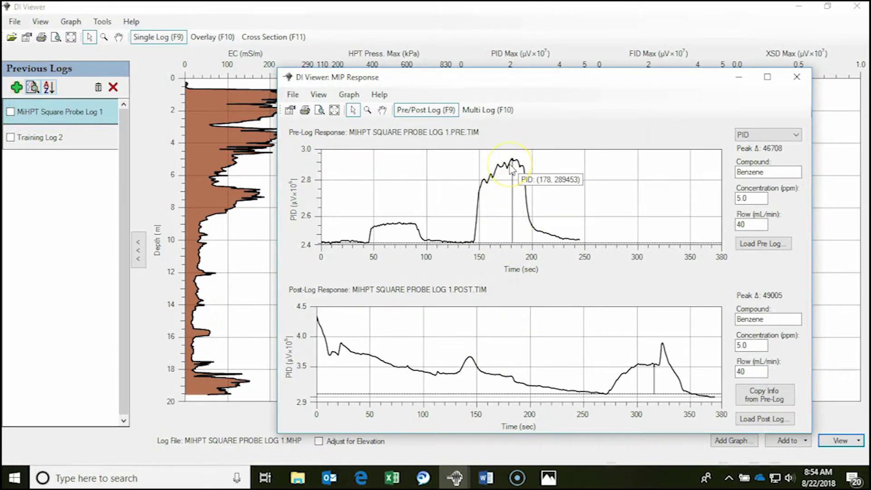
pyautogui.click(514, 166)
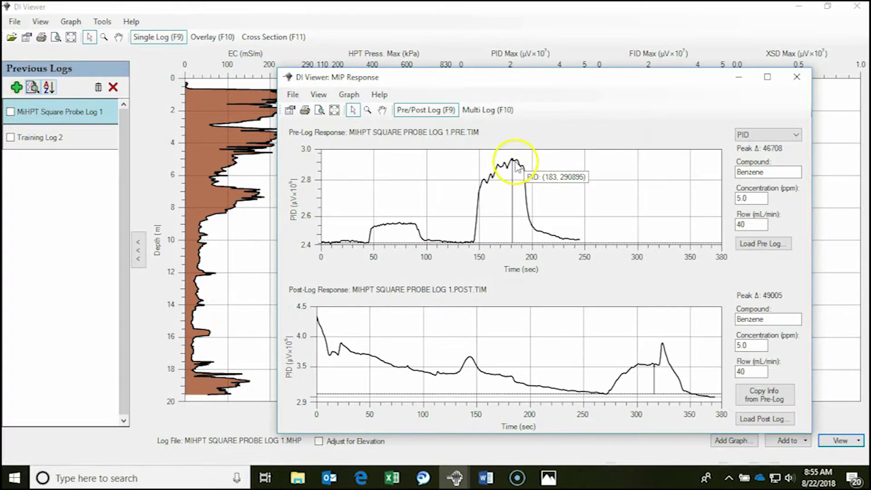
pyautogui.rightClick(518, 166)
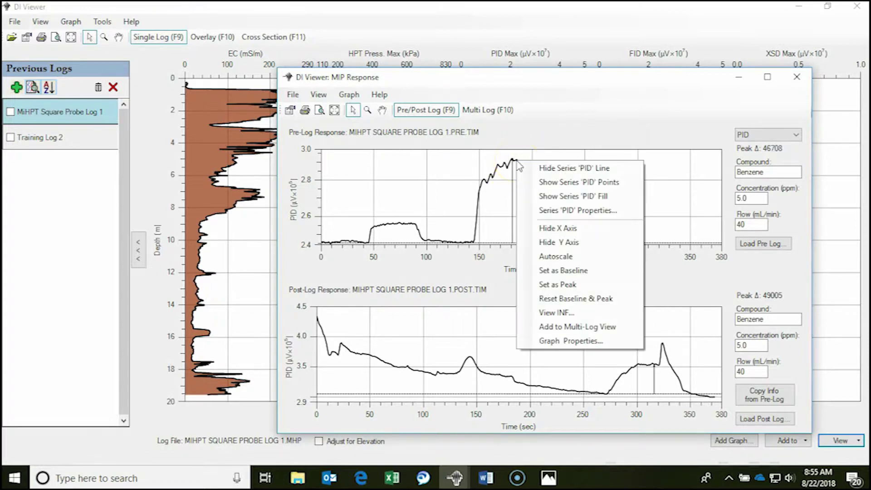
pyautogui.click(540, 285)
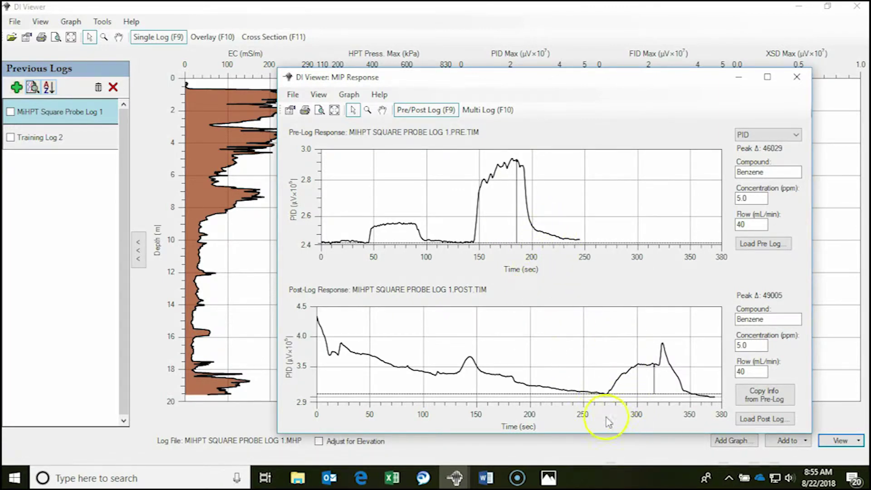
# - Set the peak of the post-log PID response on the plateau before the spike, at about 300 s
pyautogui.moveTo(663, 347)
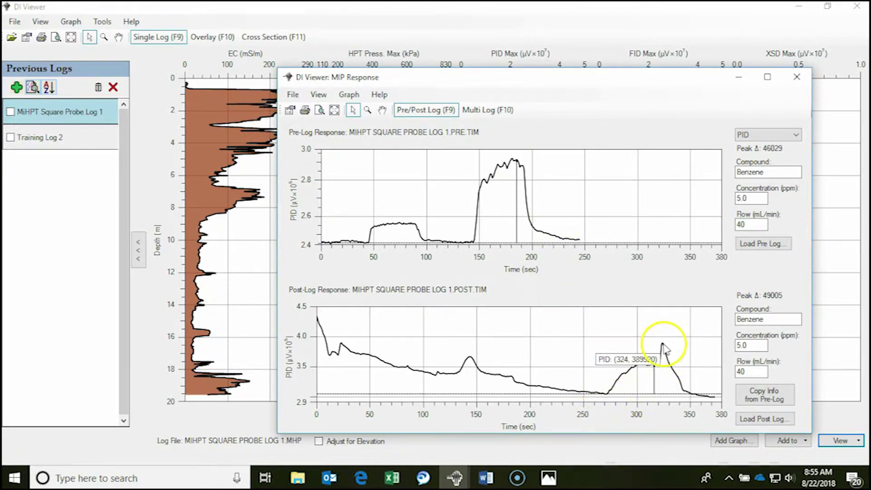
pyautogui.moveTo(652, 368)
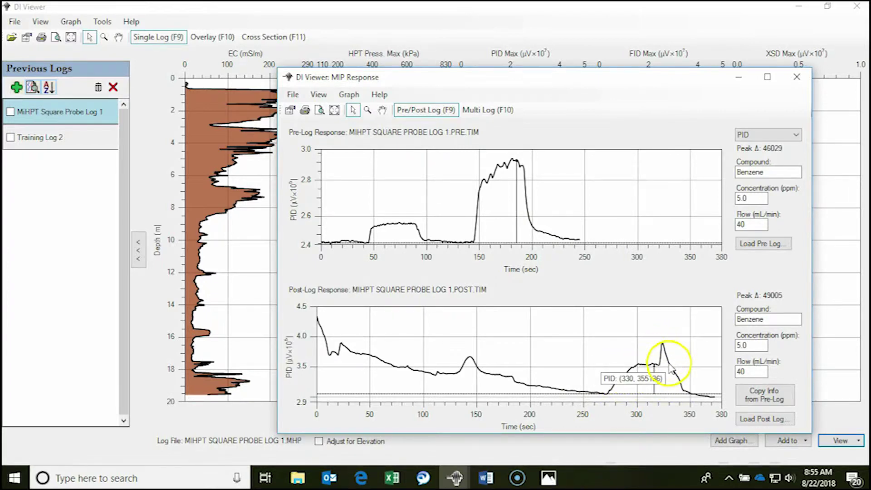
pyautogui.rightClick(640, 370)
pyautogui.click(659, 401)
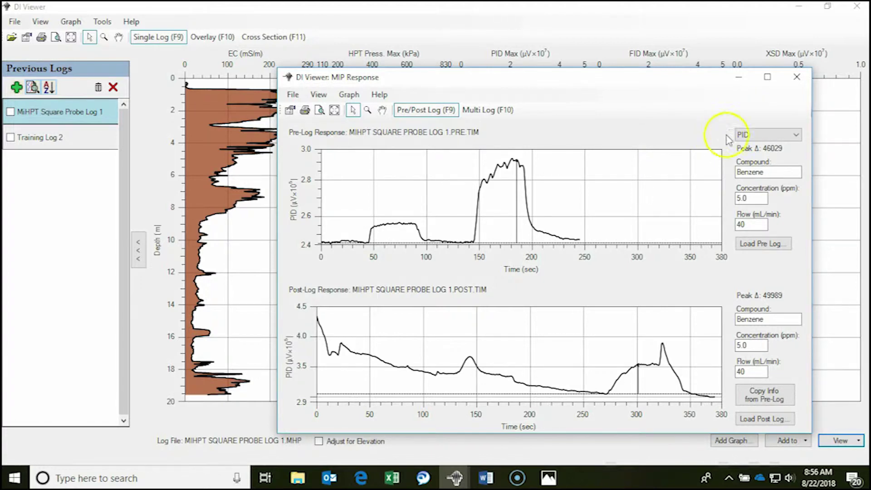
# - Review the FID and XSD pre-log and post-log responses, and close the MIP Response window
pyautogui.click(754, 137)
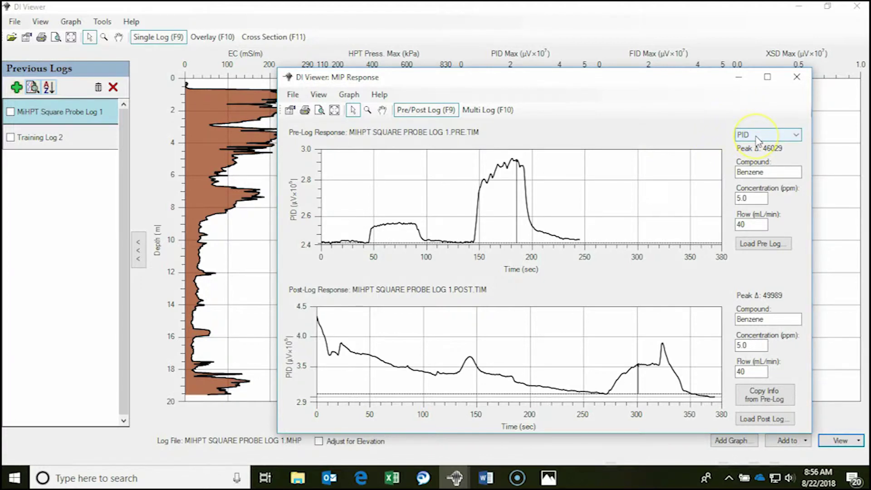
pyautogui.click(756, 136)
pyautogui.click(754, 152)
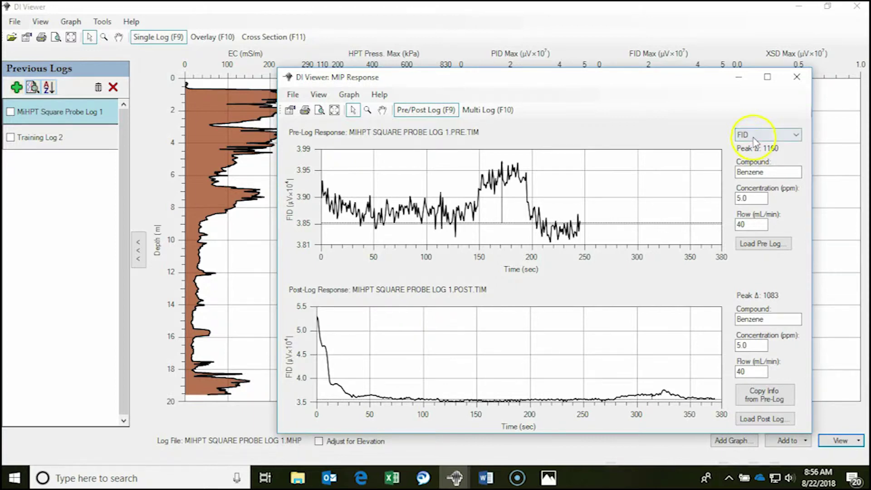
pyautogui.click(756, 135)
pyautogui.click(757, 162)
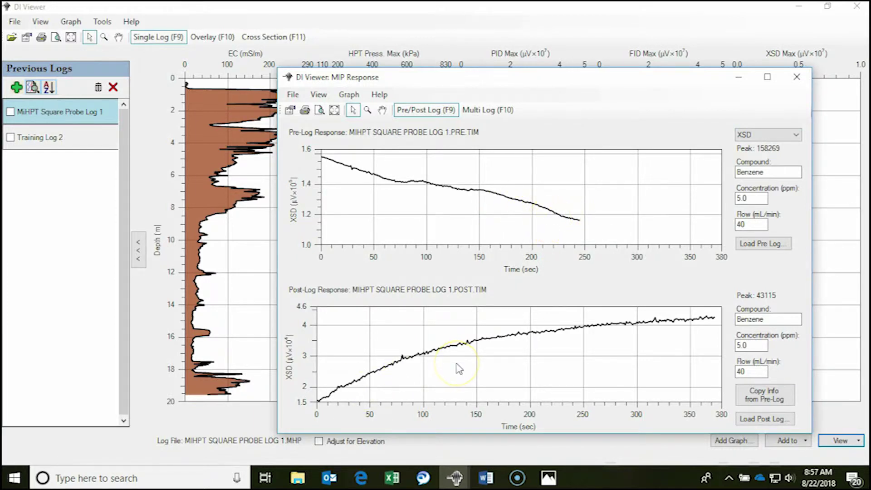
pyautogui.moveTo(476, 364); pyautogui.dragTo(537, 374)
pyautogui.click(798, 78)
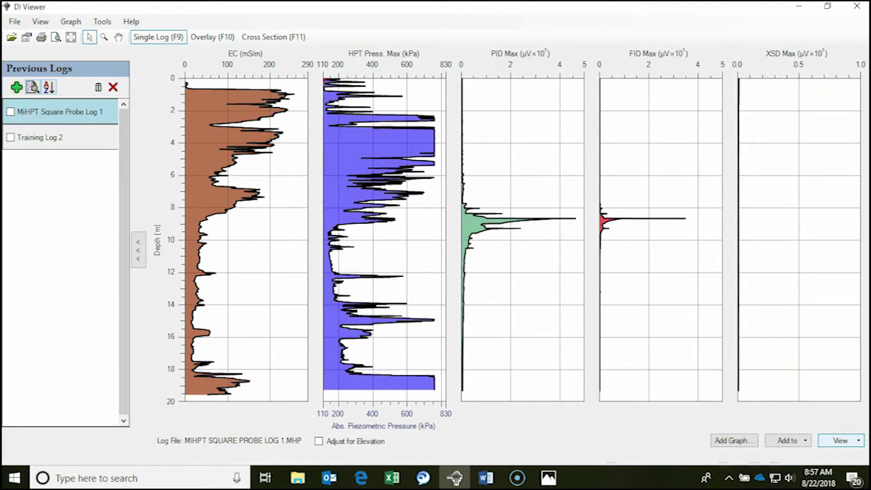
# - Open the log's INF file and read through its test results, attenuation changes and post-log tests down to the user notes
pyautogui.click(831, 441)
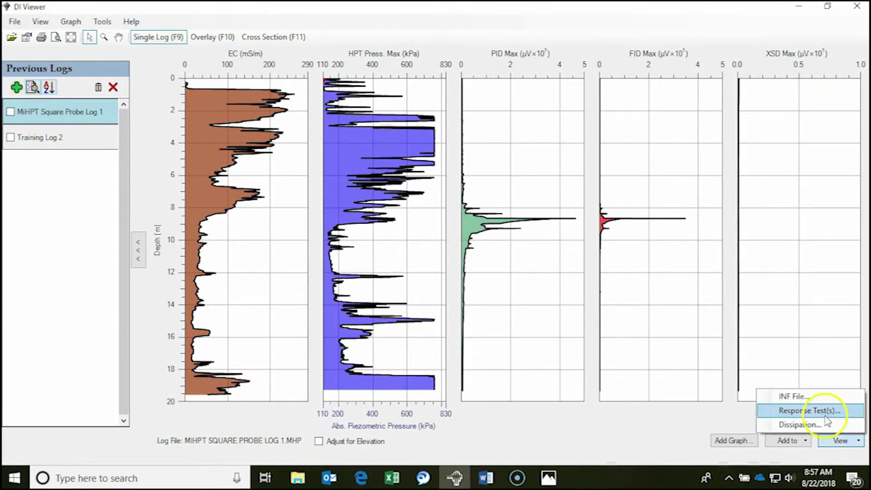
pyautogui.click(819, 400)
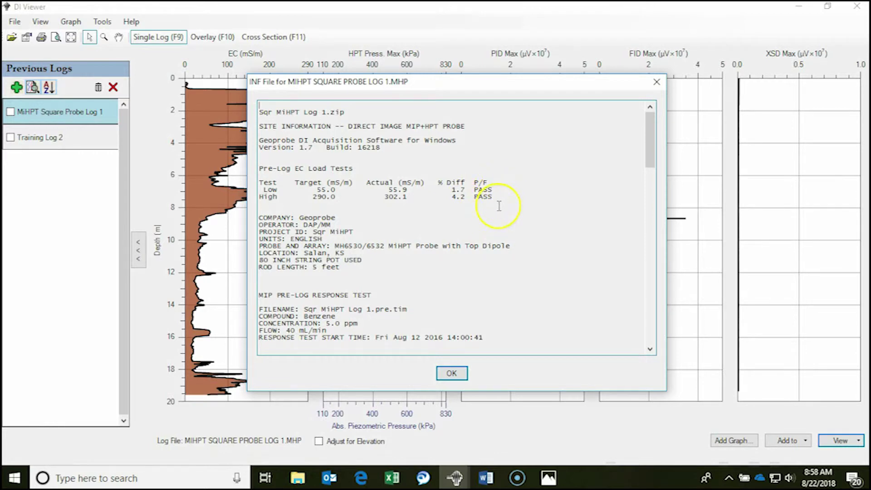
pyautogui.scroll(-1, 498, 206)
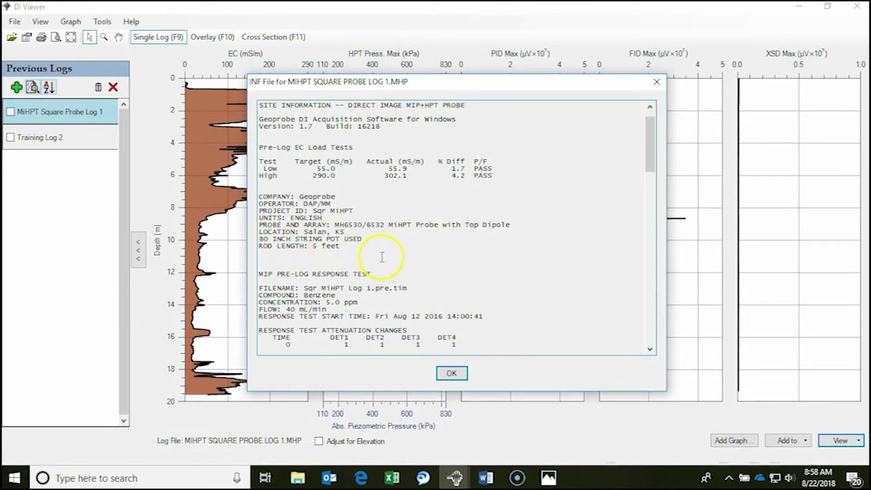
pyautogui.scroll(-2, 491, 262)
pyautogui.scroll(-3, 492, 264)
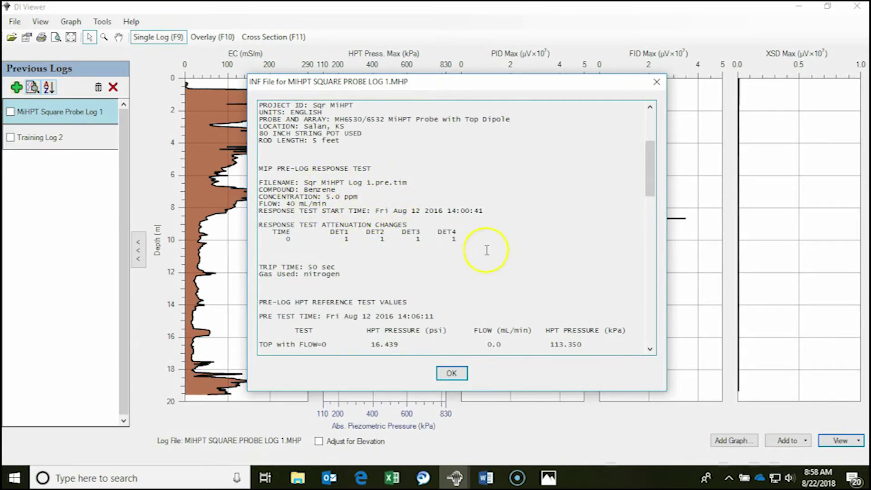
pyautogui.scroll(-2, 486, 259)
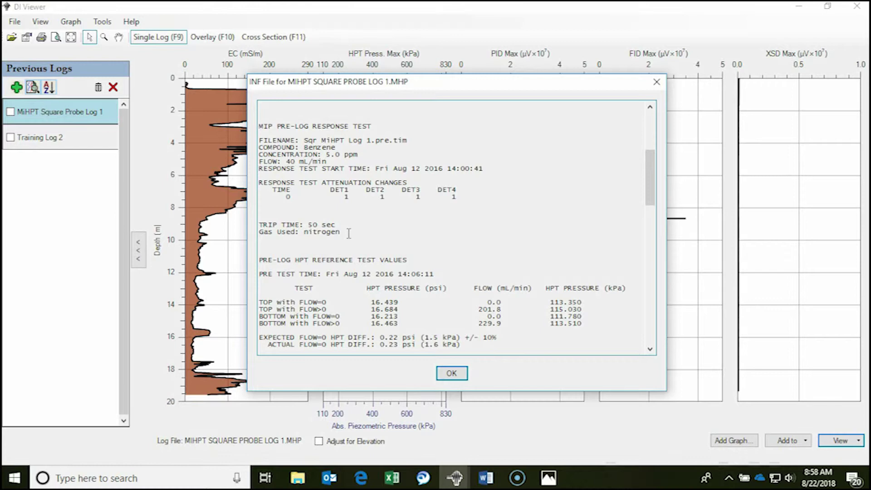
pyautogui.scroll(-2, 415, 254)
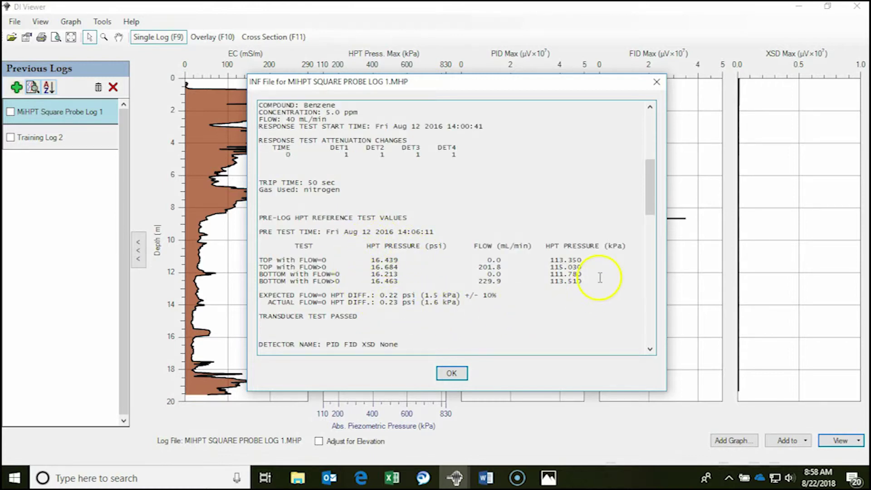
pyautogui.scroll(-2, 549, 304)
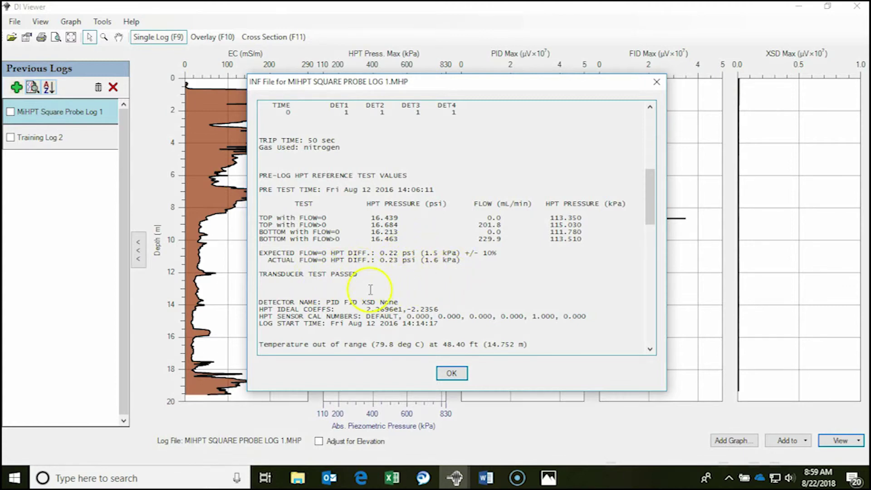
pyautogui.scroll(-3, 563, 279)
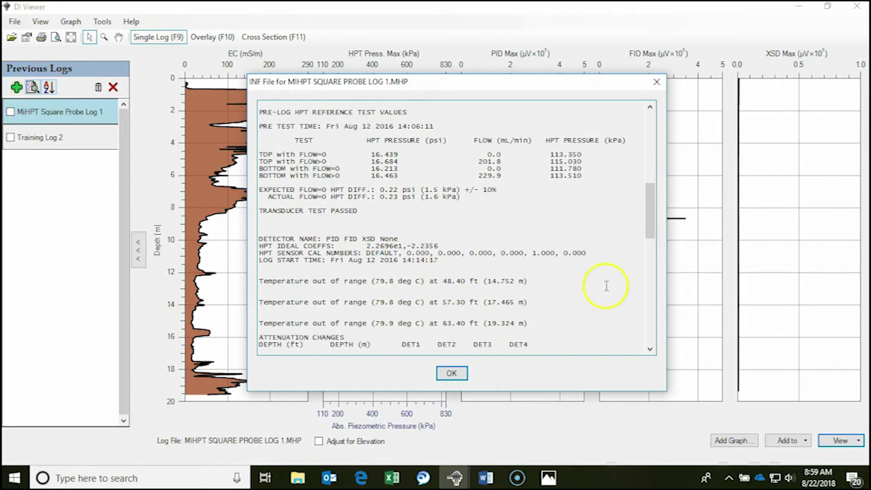
pyautogui.scroll(-4, 567, 295)
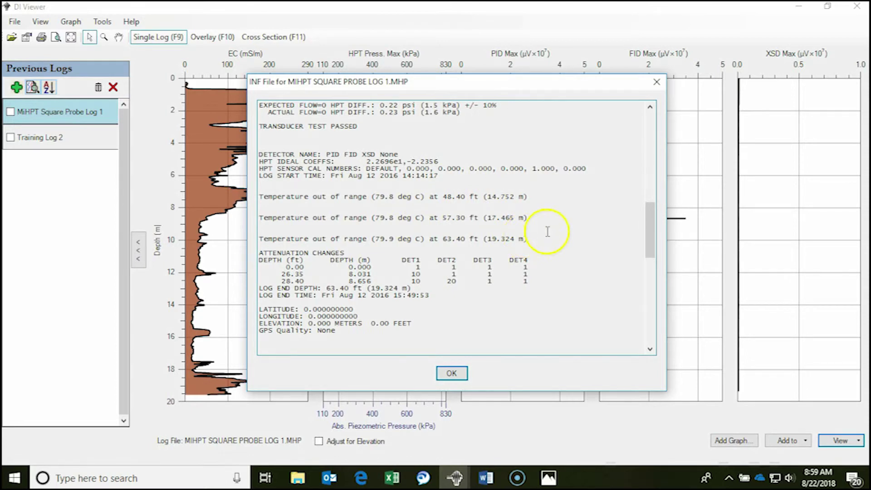
pyautogui.scroll(-3, 490, 236)
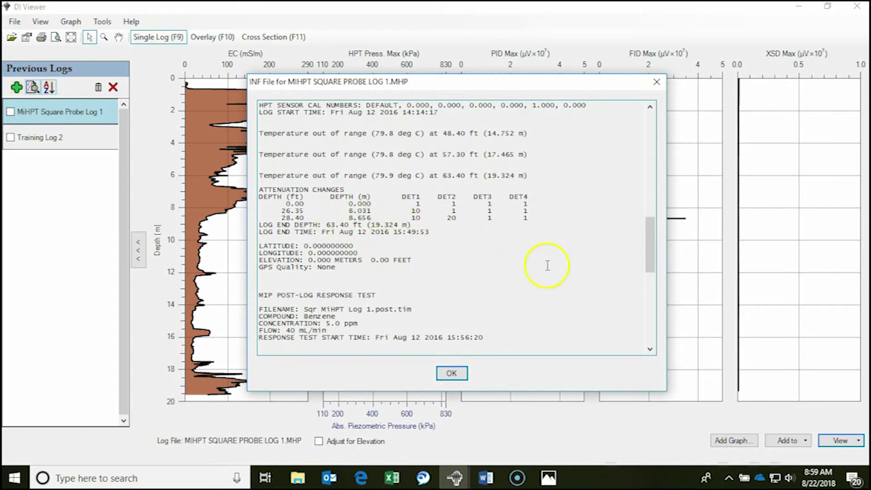
pyautogui.moveTo(654, 250); pyautogui.dragTo(650, 326)
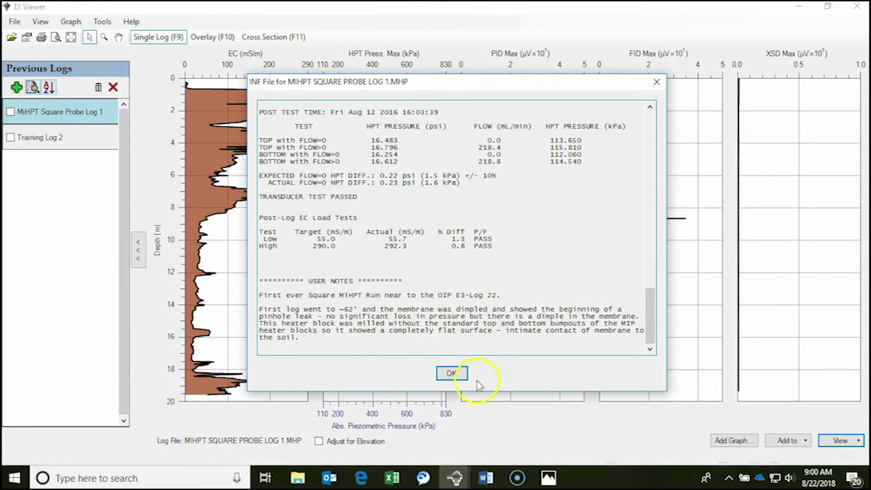
# - Close the INF file, open the log's dissipation tests with the previous piezometric pressure points loaded, and close the HPT Dissipation window
pyautogui.click(451, 373)
pyautogui.click(838, 440)
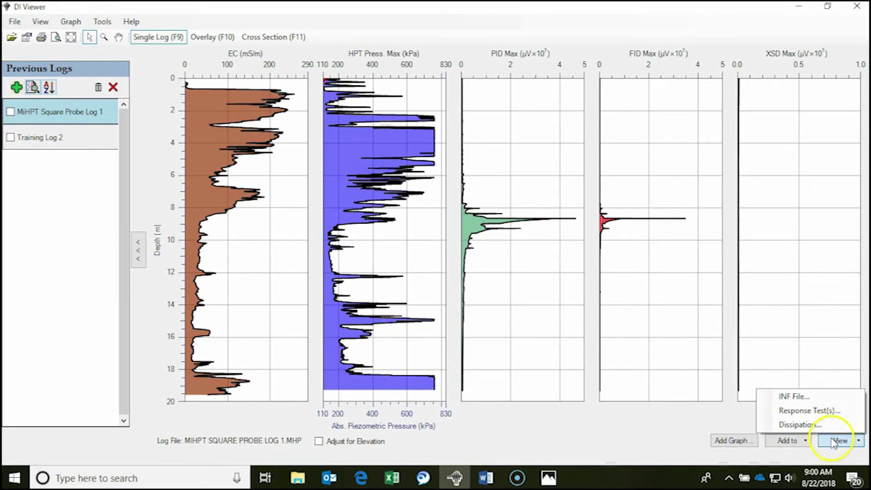
pyautogui.click(813, 426)
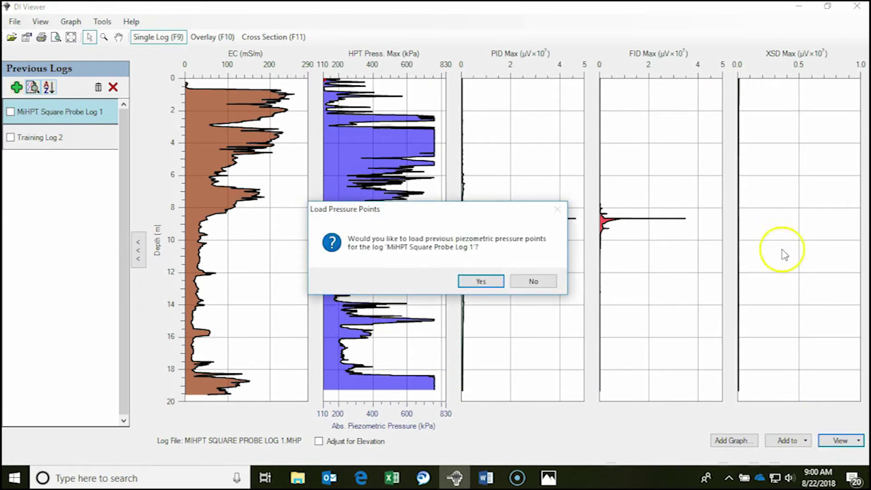
pyautogui.click(481, 282)
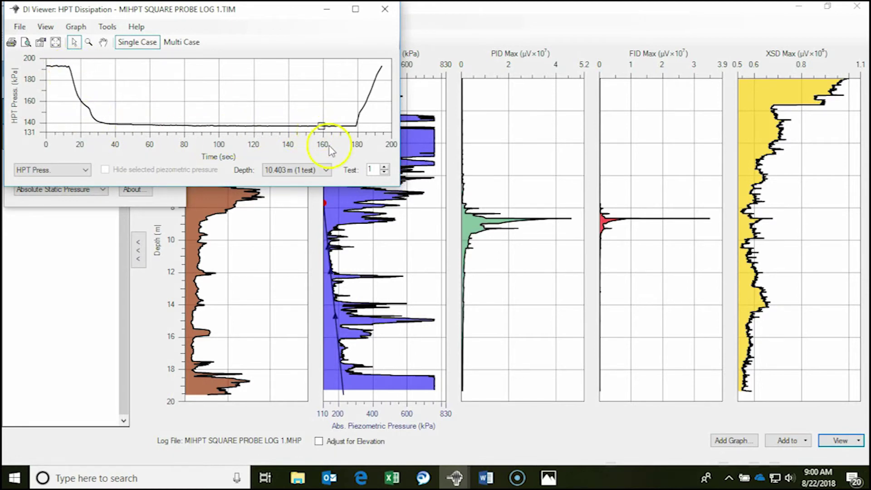
pyautogui.click(385, 9)
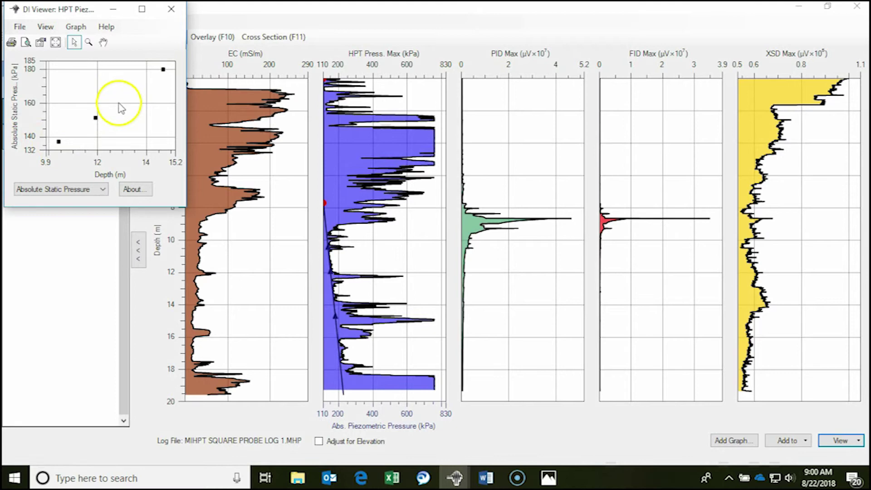
# - Plot Static Water Level against depth in the HPT piezometric window, review the points, and close the window
pyautogui.click(84, 199)
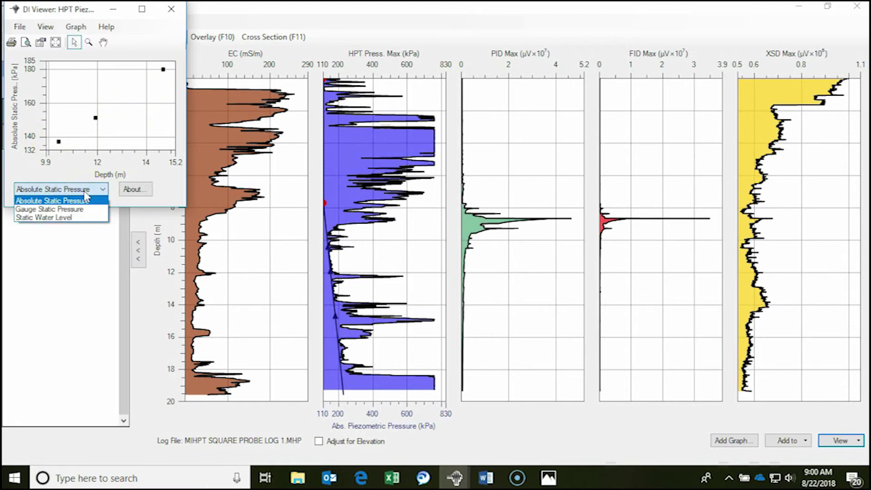
pyautogui.click(82, 219)
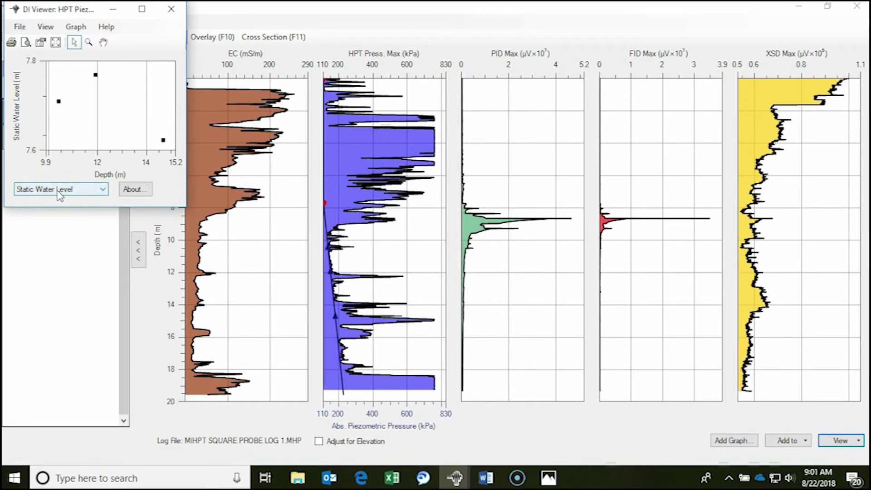
pyautogui.click(98, 190)
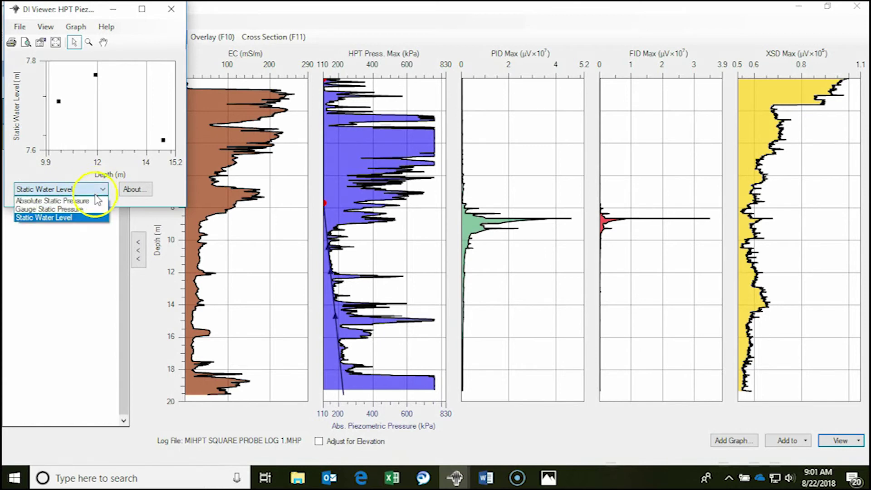
pyautogui.click(91, 219)
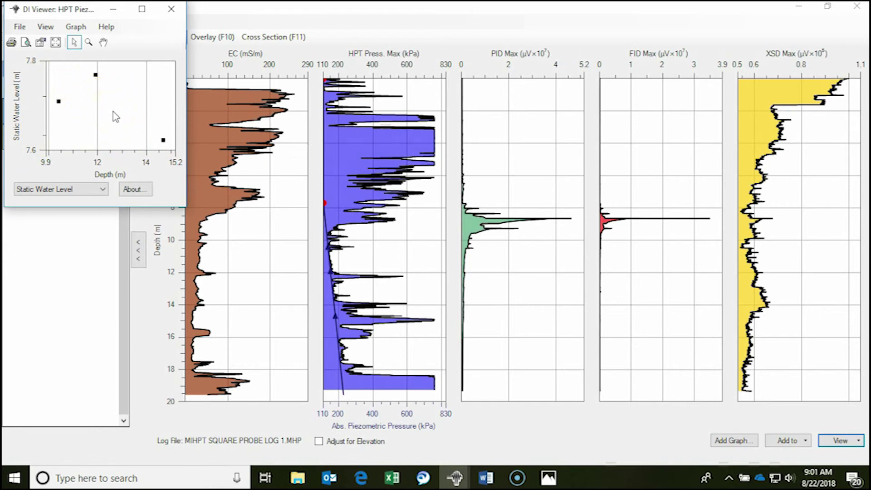
pyautogui.click(172, 17)
# - Inspect the piezometric pressure line on the HPT Press. Max graph and review its secondary series options
pyautogui.moveTo(346, 365)
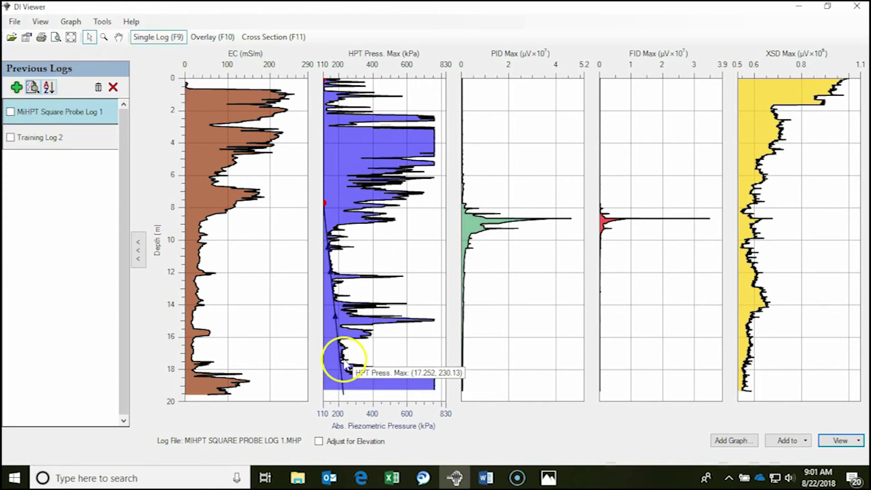
pyautogui.rightClick(410, 353)
pyautogui.moveTo(462, 415)
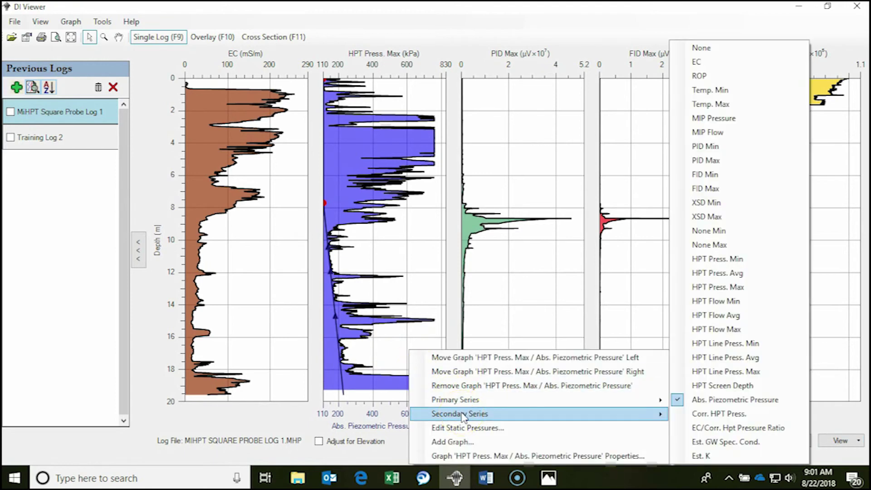
pyautogui.click(336, 314)
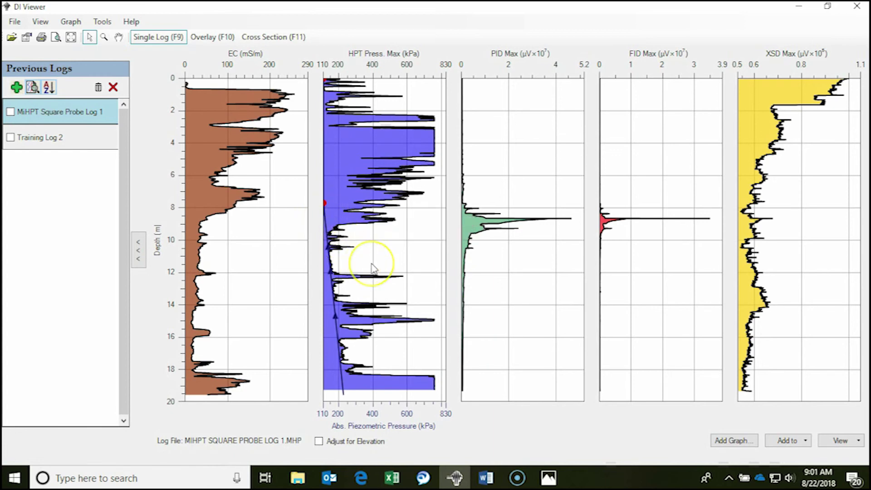
# - Add a graph to the log with Est. K as its primary series and no secondary series
pyautogui.click(737, 442)
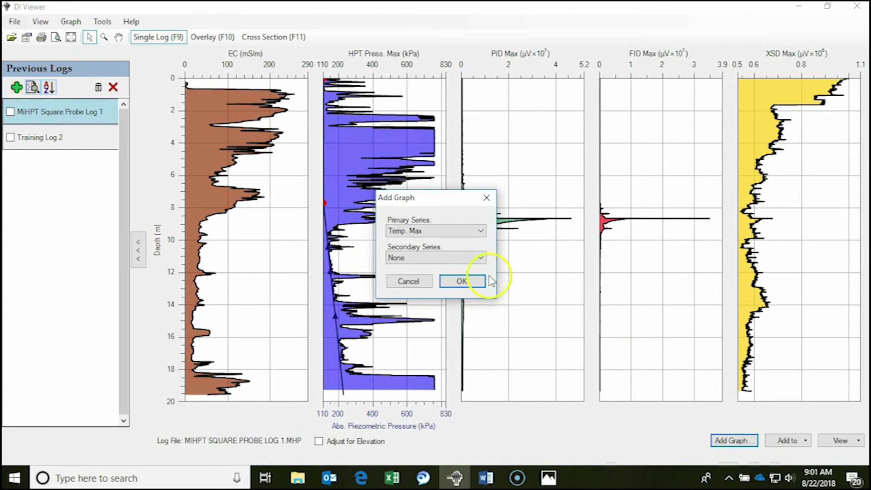
pyautogui.click(451, 232)
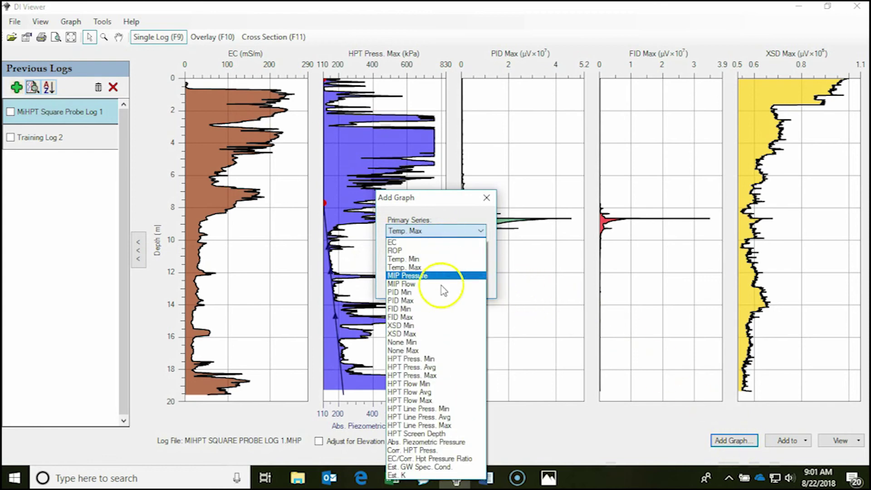
pyautogui.click(459, 475)
pyautogui.click(467, 282)
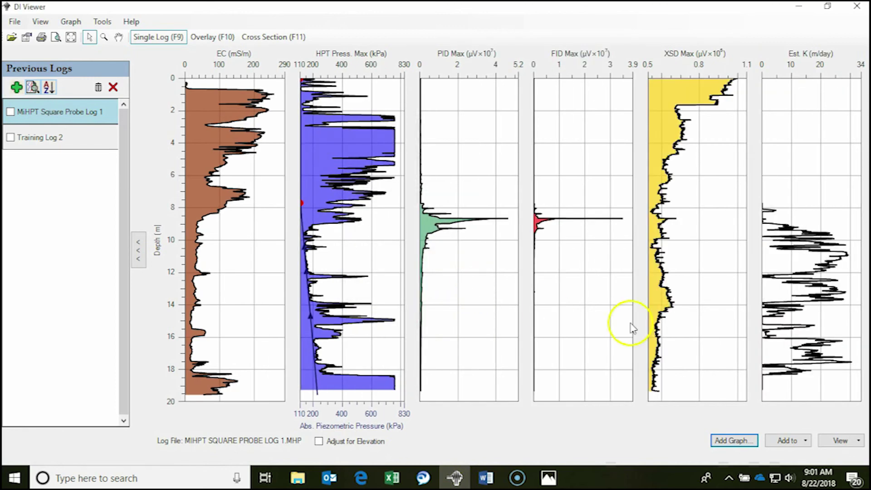
# - Set the XSD Max graph's scale to run from 0 to 1.0×10⁷ µV
pyautogui.click(648, 66)
pyautogui.write('0')
pyautogui.press('Return')
pyautogui.click(746, 66)
pyautogui.write('100')
pyautogui.press('Return')
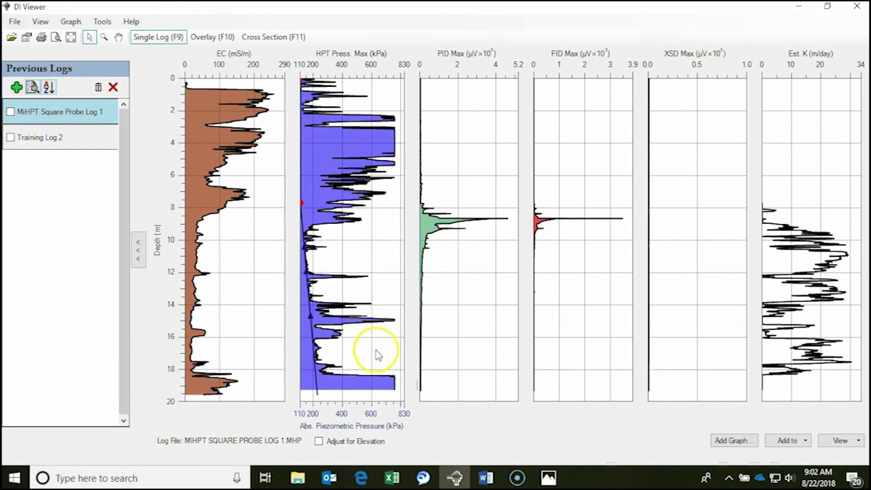
pyautogui.click(563, 425)
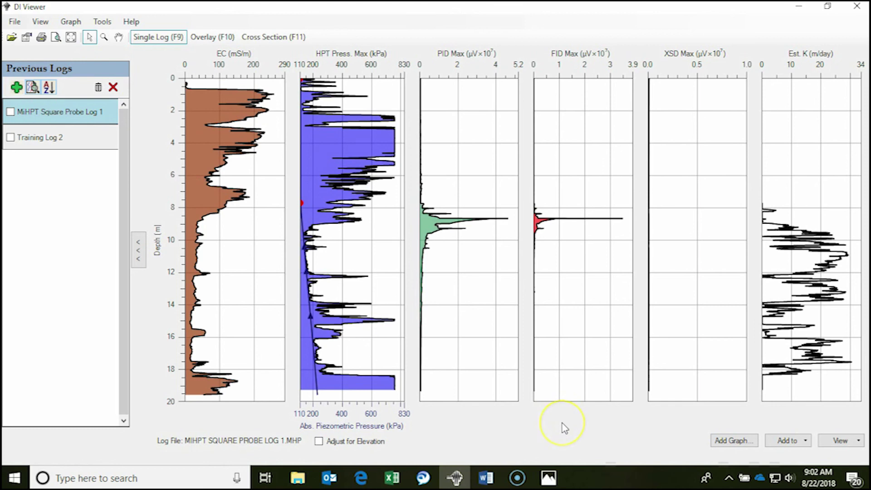